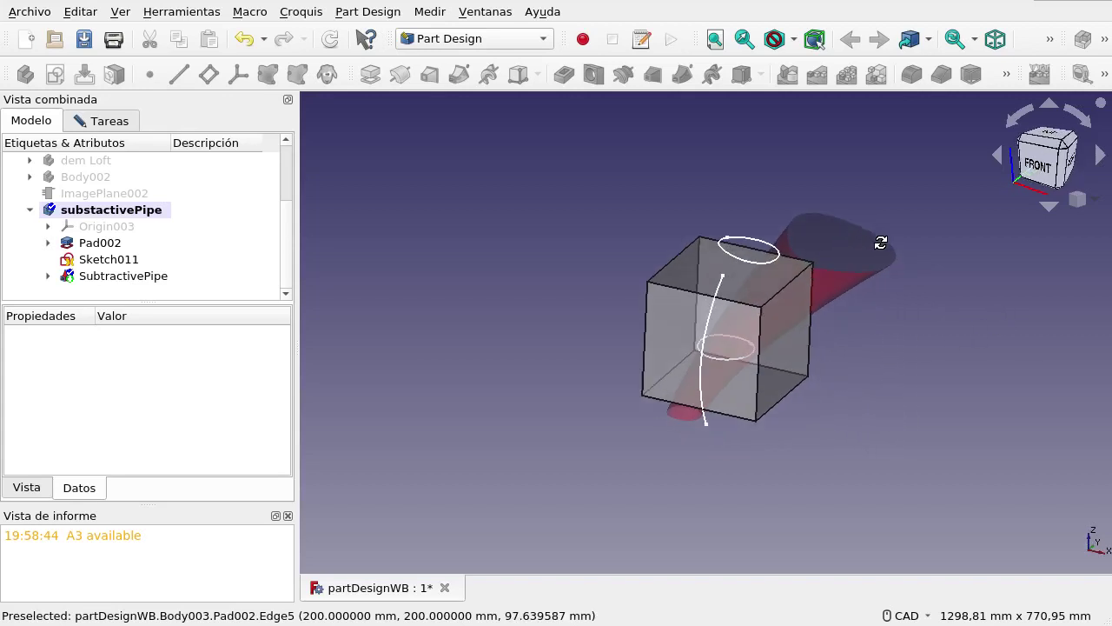
Expand SubtractivePipe in the Modelo tree and inspect its sketches, starting with Sketch008.
middle_click_drag(880, 266, 886, 220)
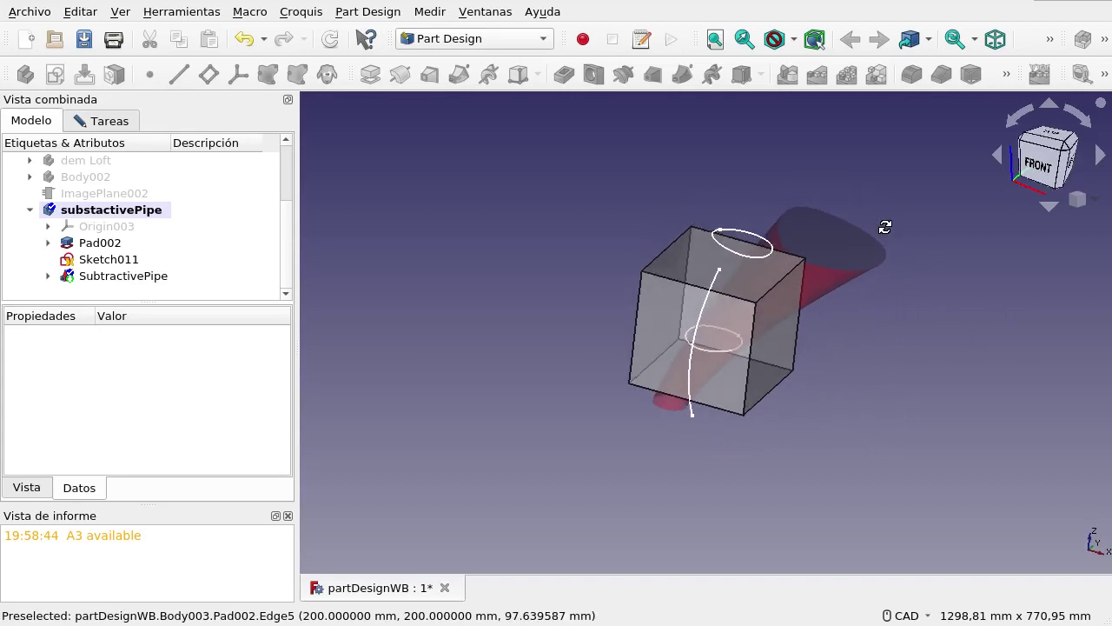
left_click(122, 128)
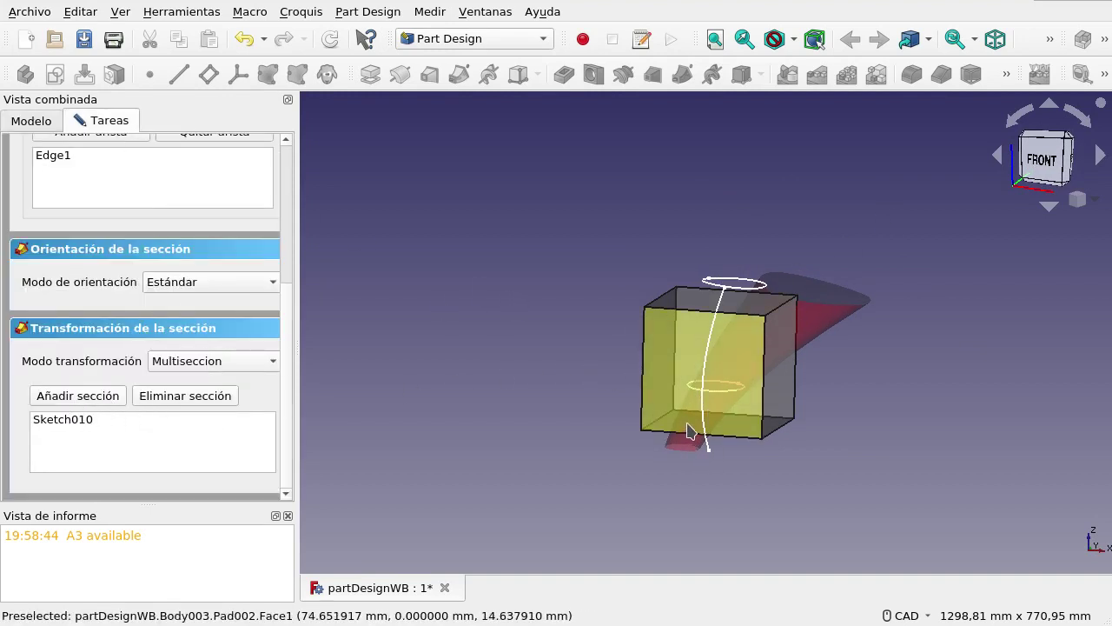
mouse_move(914, 392)
middle_mouse_down()
mouse_move(981, 385)
mouse_move(904, 414)
middle_mouse_up()
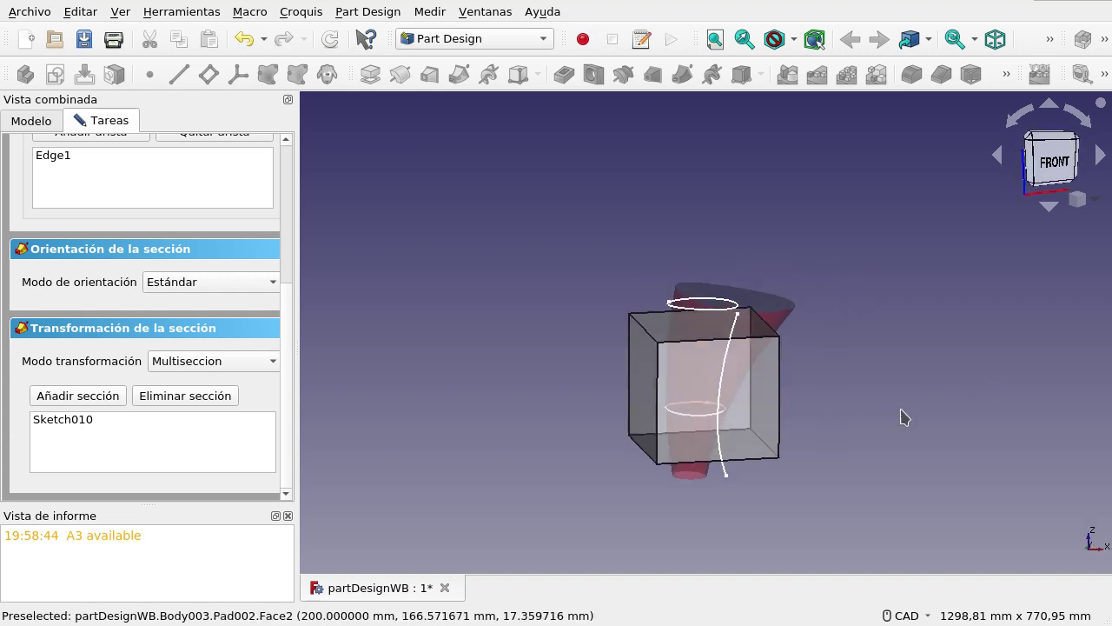
left_click(31, 126)
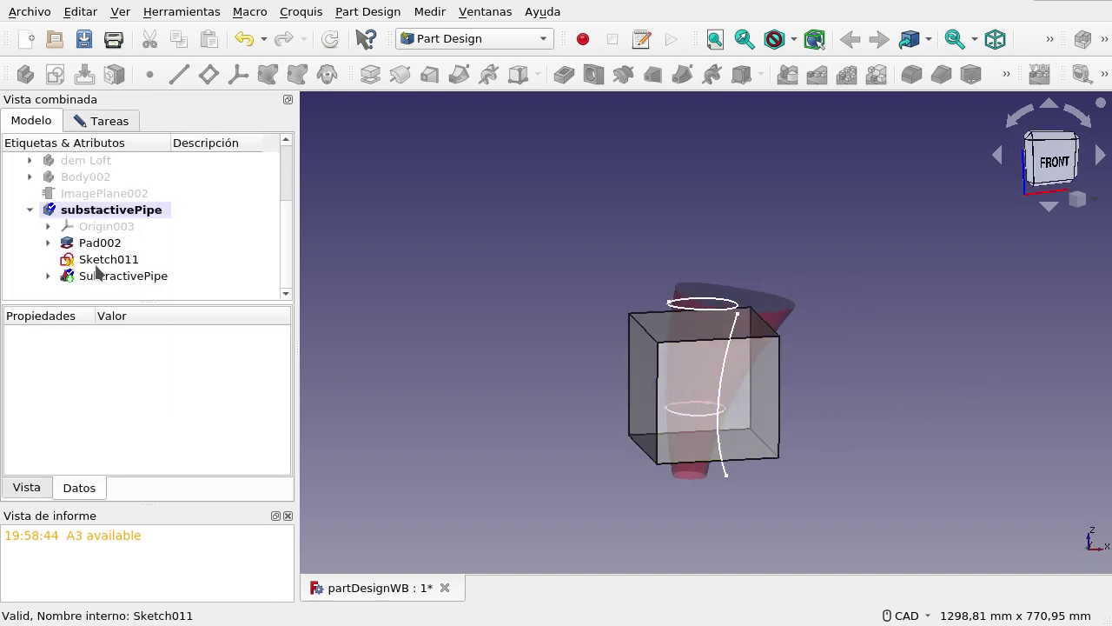
left_click(48, 275)
scroll(161, 252, "down", 1)
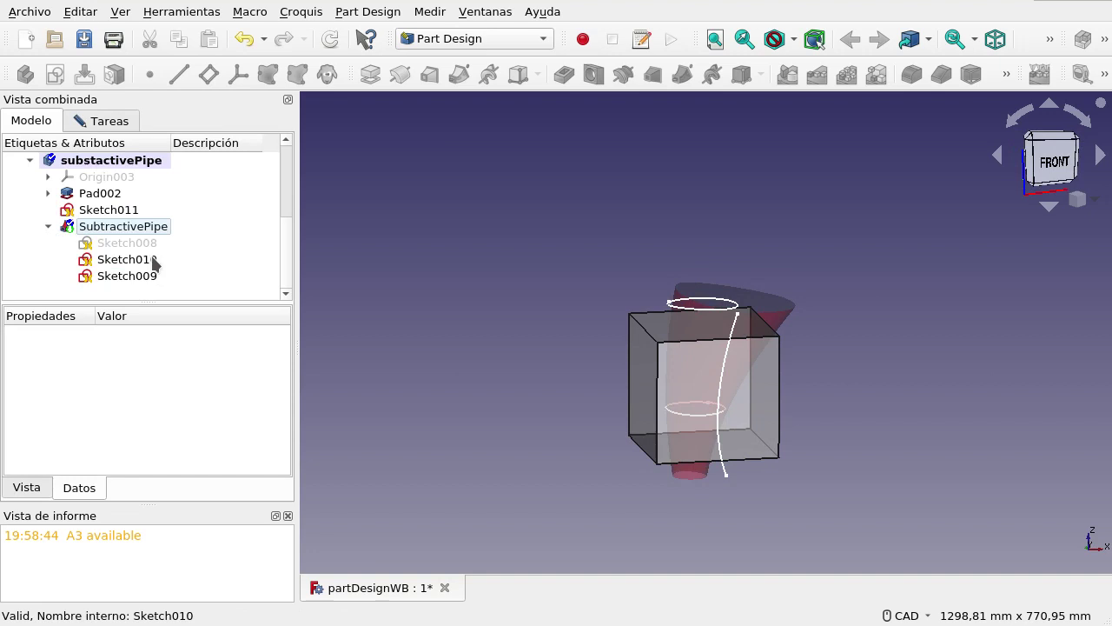
left_click(144, 244)
left_click(836, 474)
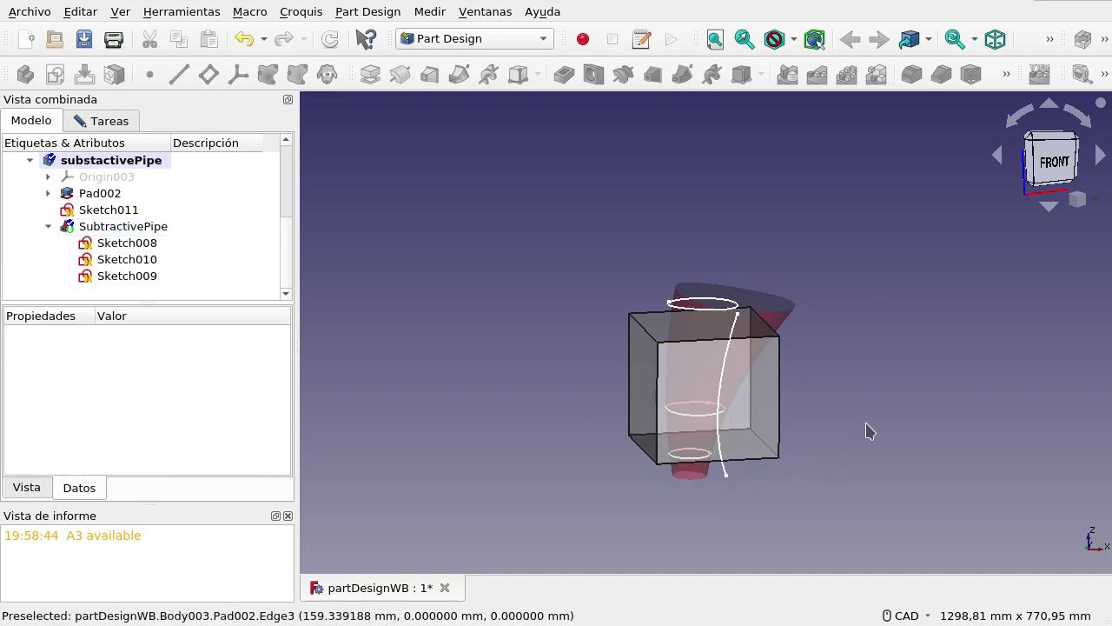
Go back to the pipe settings showing Edge1 path, Multiseccion mode and Sketch010 section.
middle_click_drag(866, 429, 694, 435)
middle_click_drag(851, 390, 481, 323)
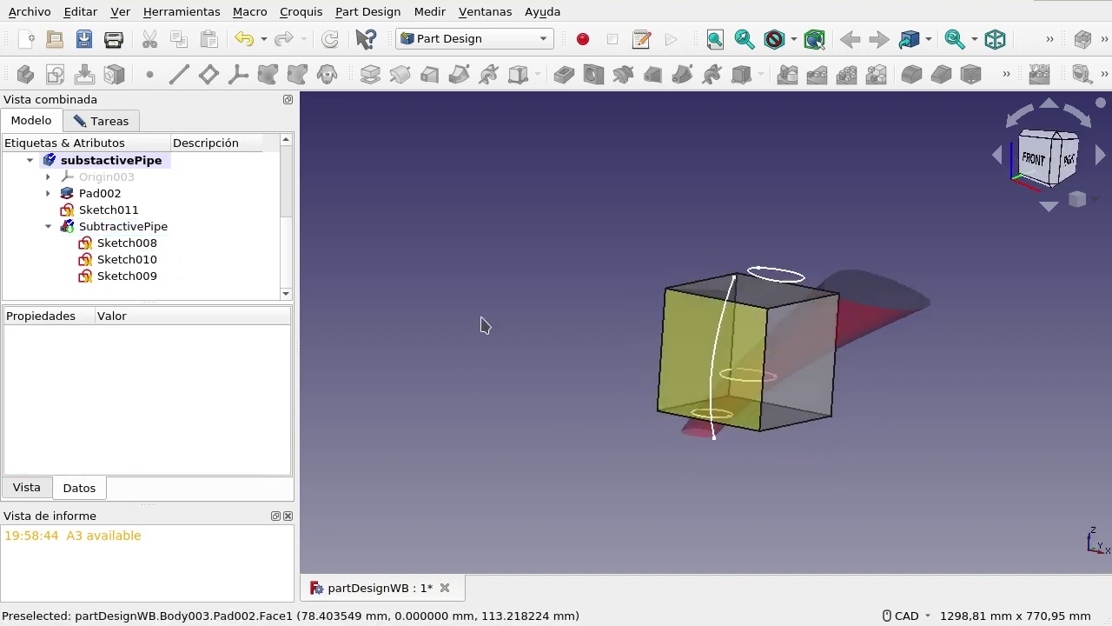
left_click(109, 121)
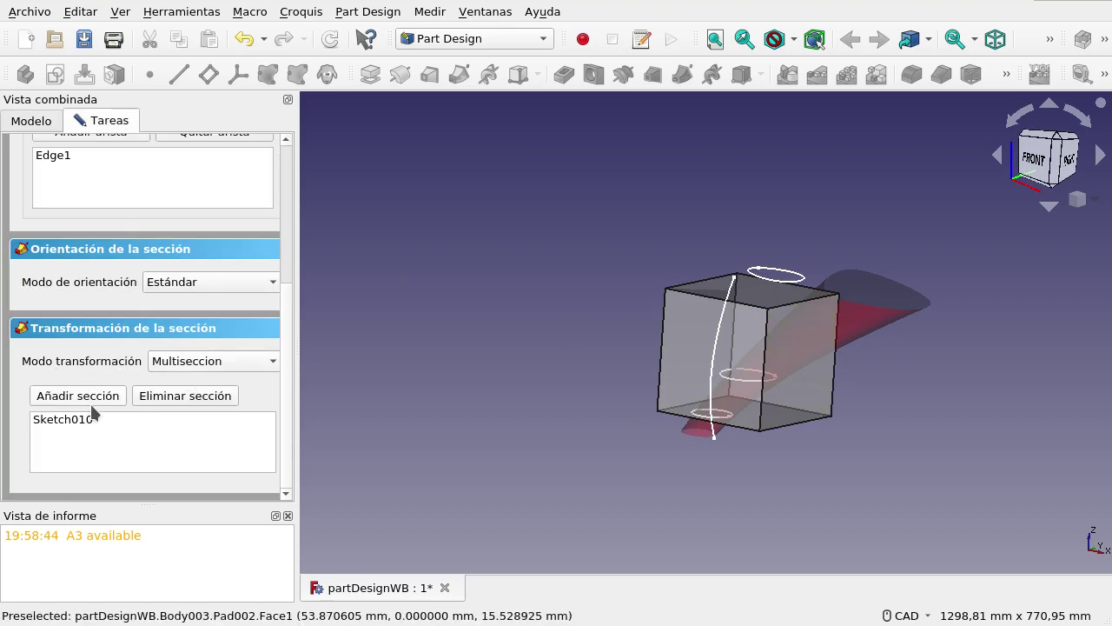
scroll(764, 370, "up", 2)
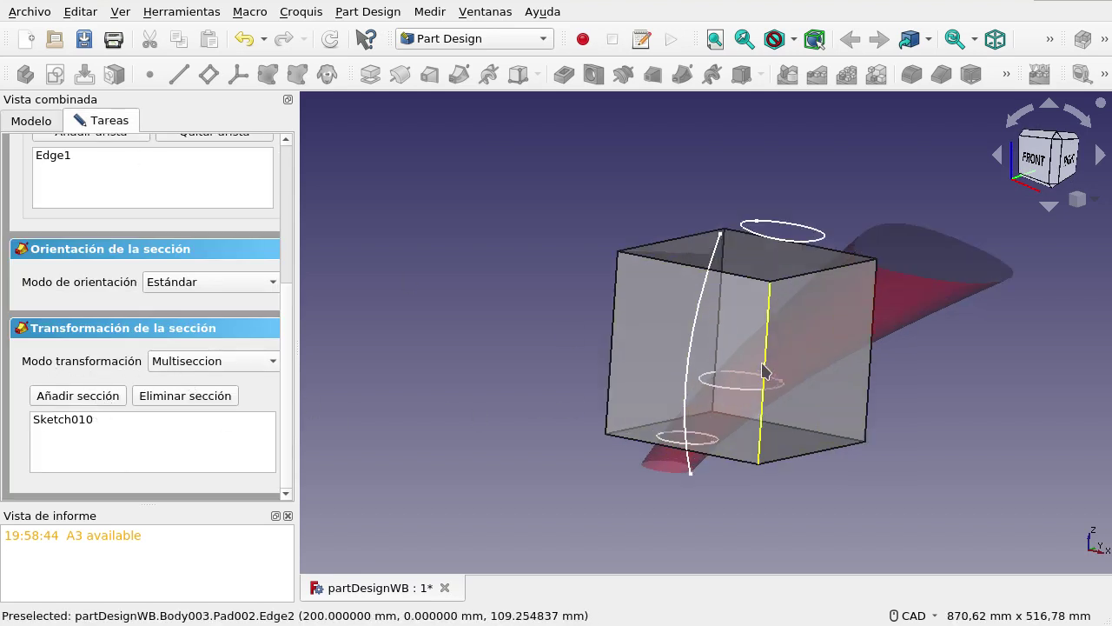
mouse_move(774, 390)
middle_mouse_down()
mouse_move(864, 397)
mouse_move(933, 438)
mouse_move(983, 405)
mouse_move(988, 325)
mouse_move(912, 310)
mouse_move(839, 363)
mouse_move(881, 405)
mouse_move(837, 392)
middle_mouse_up()
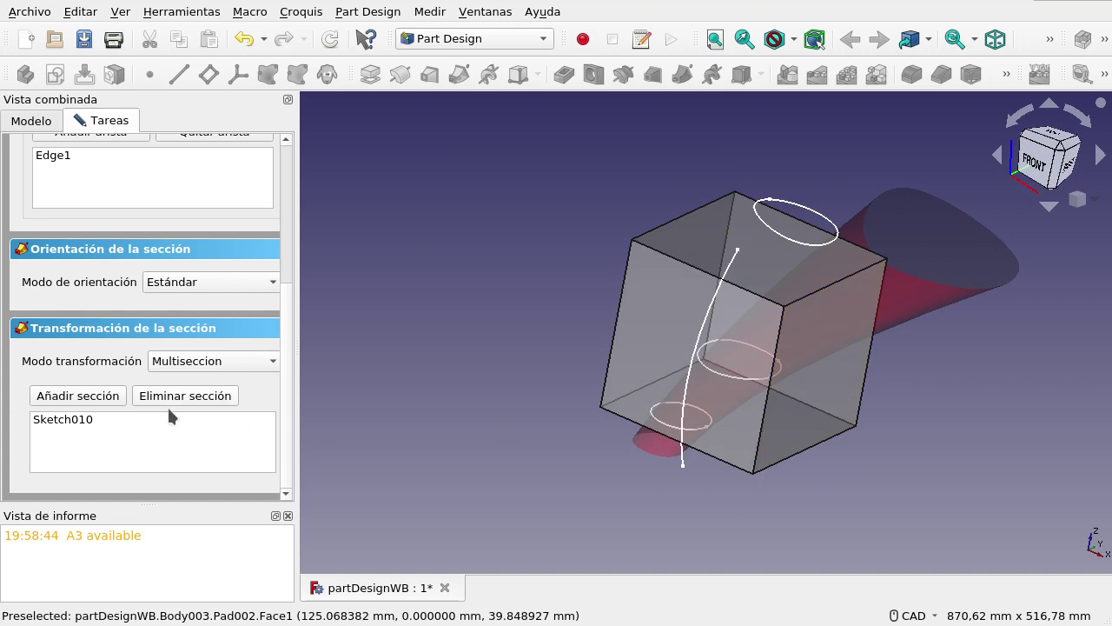
Add the top circle Sketch011 as a second section and check the tapering sweep preview.
left_click(80, 397)
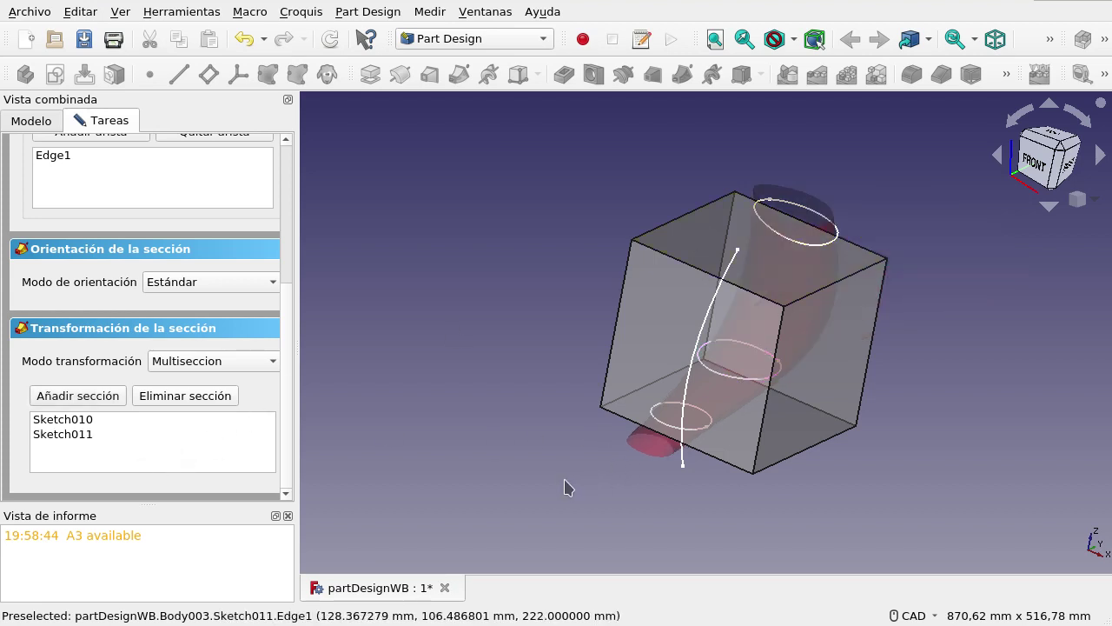
right_click(647, 458)
left_click(531, 476)
mouse_move(485, 485)
middle_mouse_down()
mouse_move(529, 477)
mouse_move(596, 439)
mouse_move(622, 356)
mouse_move(621, 439)
mouse_move(682, 374)
middle_mouse_up()
mouse_move(739, 246)
middle_mouse_down()
mouse_move(656, 264)
mouse_move(581, 252)
mouse_move(693, 268)
middle_mouse_up()
middle_click_drag(931, 276, 819, 285)
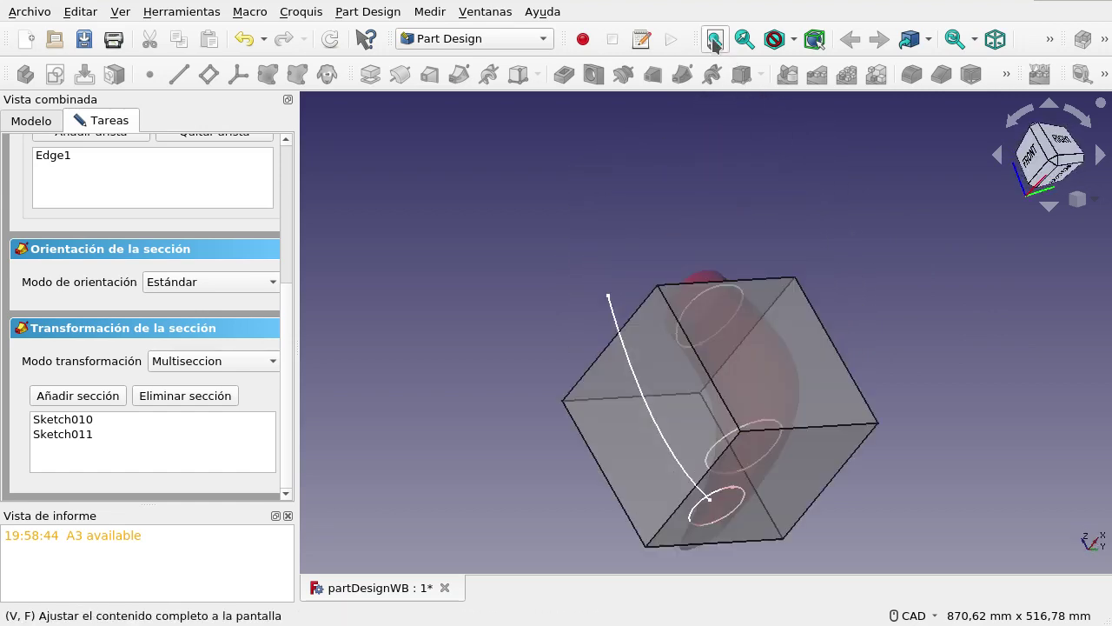
left_click(713, 38)
mouse_move(768, 168)
middle_mouse_down()
mouse_move(819, 228)
mouse_move(811, 308)
mouse_move(643, 338)
mouse_move(690, 340)
mouse_move(807, 298)
mouse_move(852, 251)
middle_mouse_up()
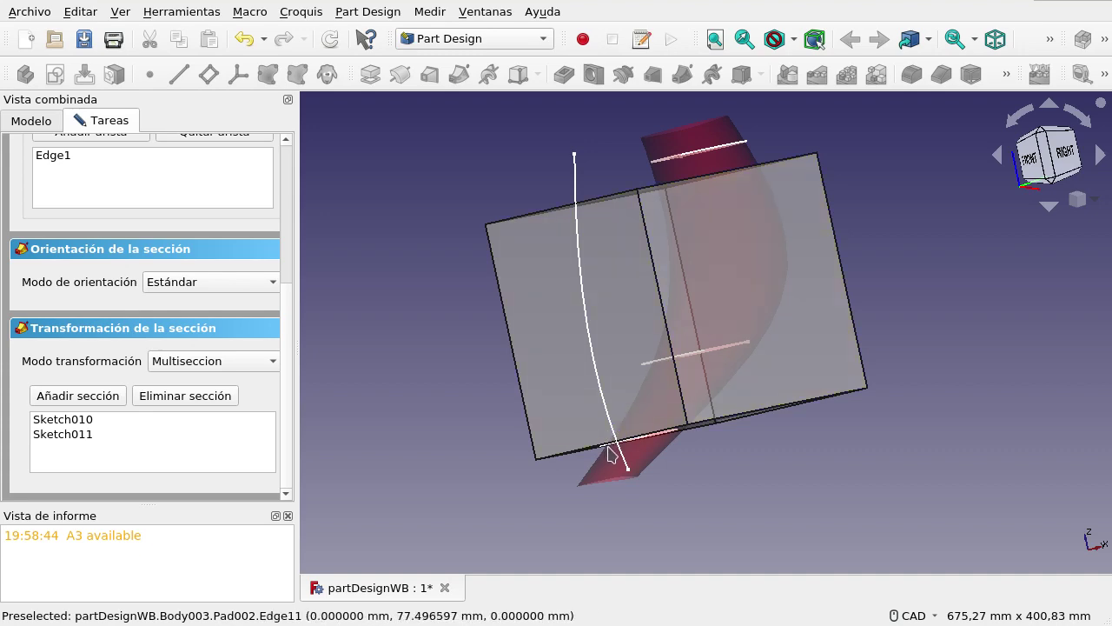
mouse_move(655, 402)
middle_mouse_down()
mouse_move(650, 335)
mouse_move(707, 307)
mouse_move(774, 325)
mouse_move(727, 447)
mouse_move(707, 439)
middle_mouse_up()
left_click_drag(289, 361, 286, 211)
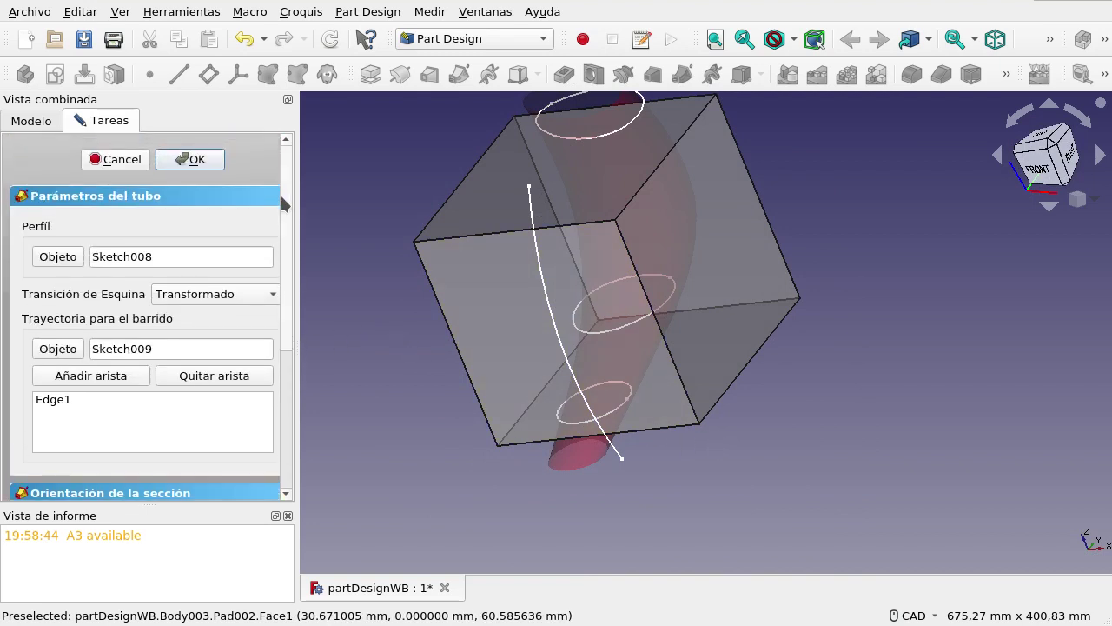
Confirm the Subtractive Pipe to cut the curved channel and select the SubtractivePipe feature.
left_click(204, 162)
mouse_move(708, 249)
middle_mouse_down()
mouse_move(762, 286)
mouse_move(757, 231)
mouse_move(777, 226)
mouse_move(695, 241)
mouse_move(548, 307)
mouse_move(547, 290)
mouse_move(686, 229)
middle_mouse_up()
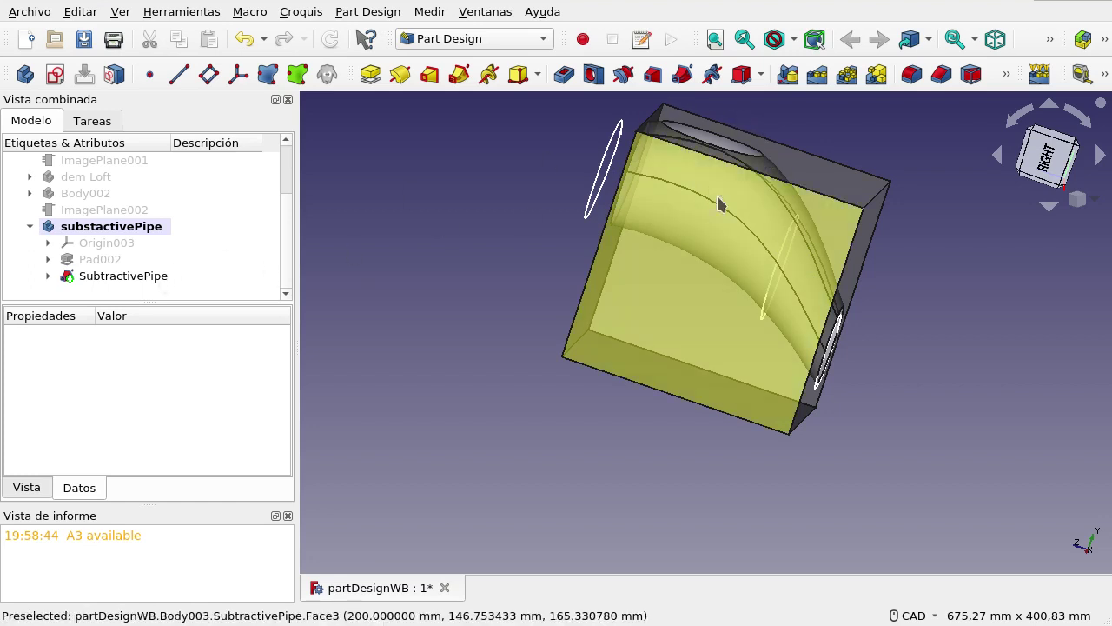
left_click(153, 278)
double_click(149, 277)
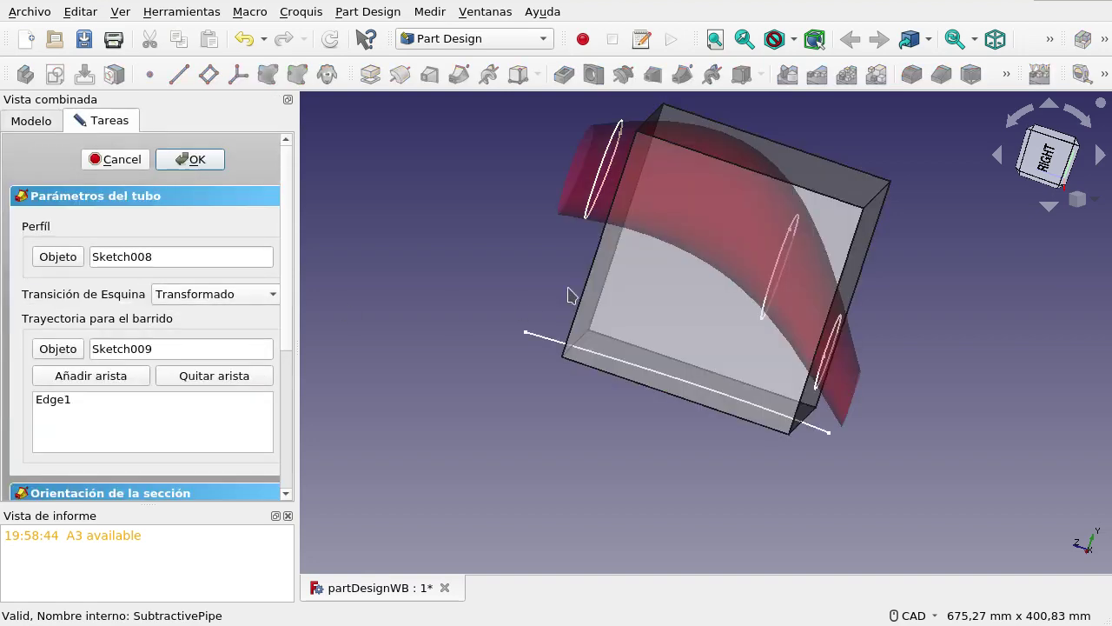
middle_click_drag(690, 286, 733, 290)
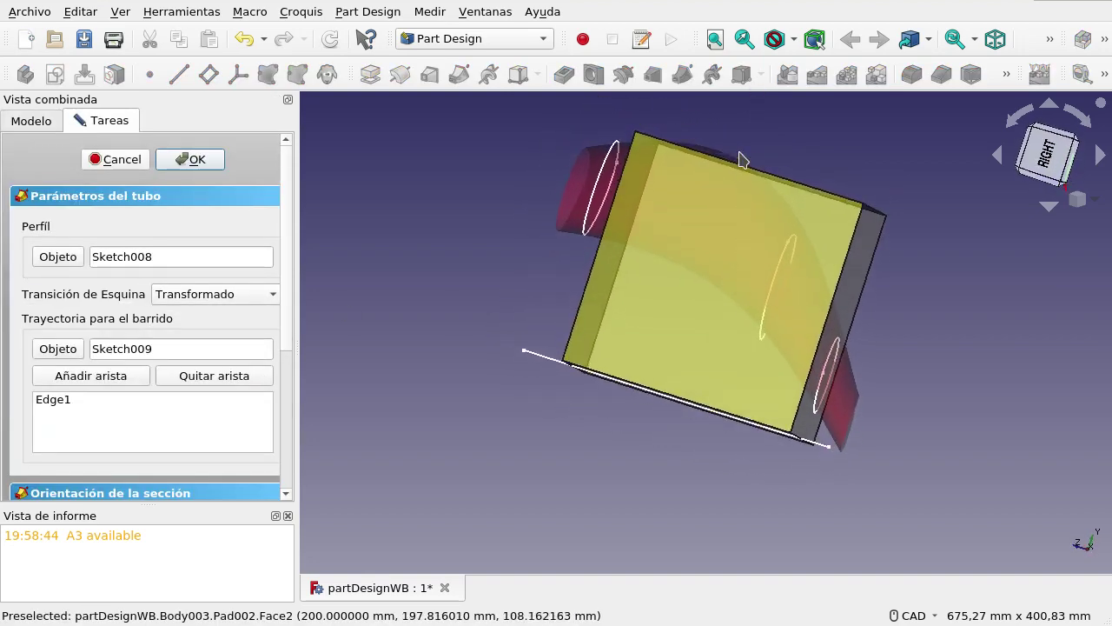
mouse_move(739, 159)
middle_mouse_down()
mouse_move(702, 263)
mouse_move(715, 253)
middle_mouse_up()
scroll(671, 260, "up", 5)
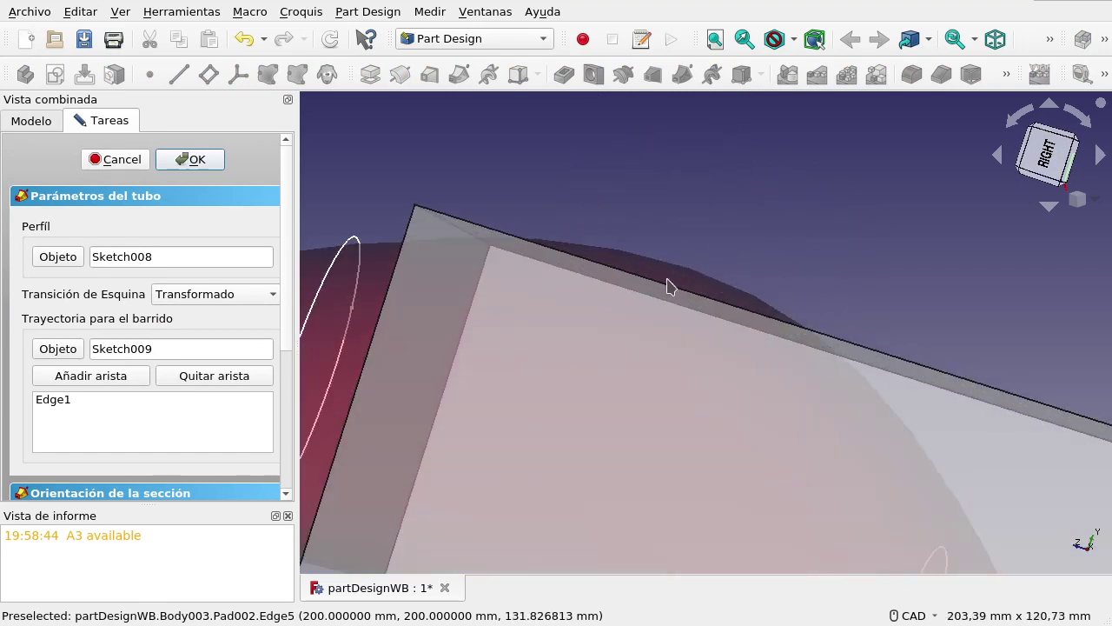
mouse_move(728, 231)
middle_mouse_down()
mouse_move(725, 248)
mouse_move(729, 235)
middle_mouse_up()
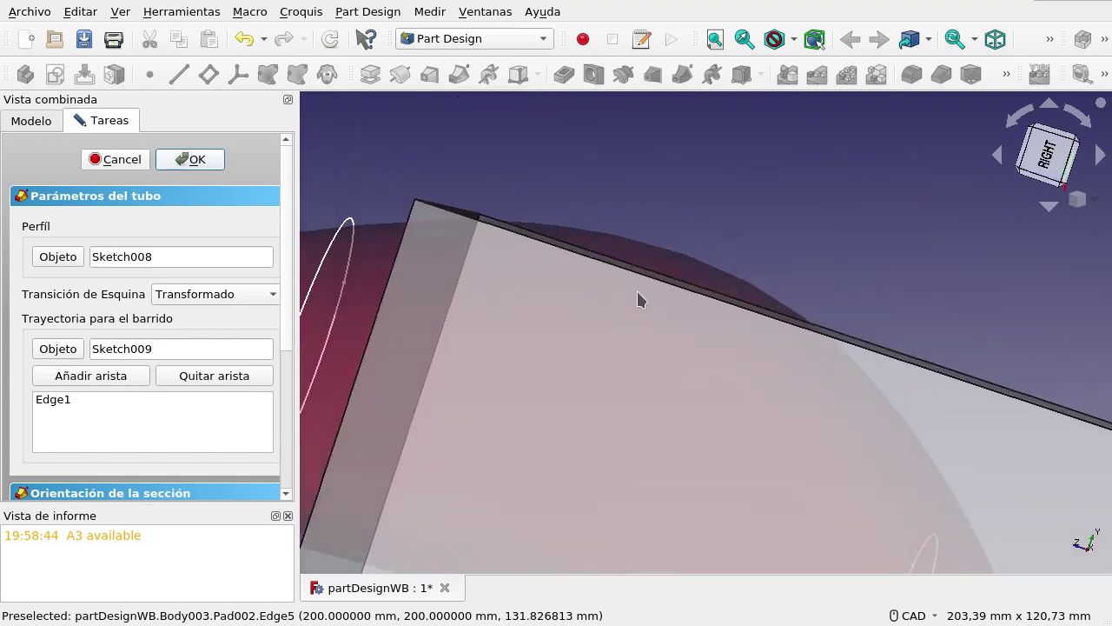
key("Return")
scroll(638, 300, "down", 5)
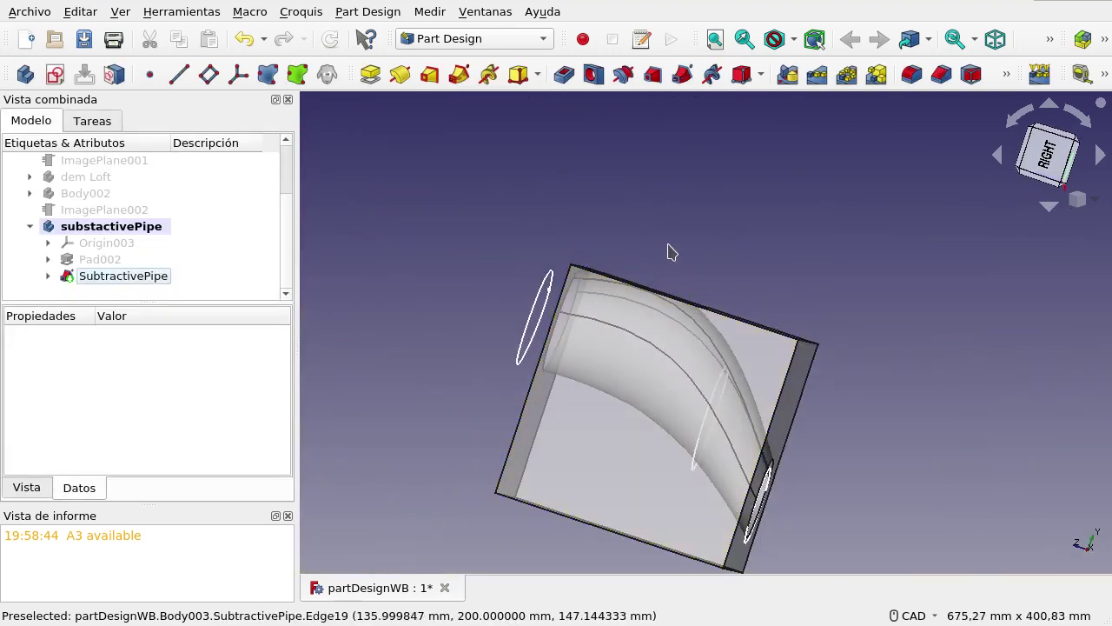
mouse_move(667, 252)
middle_mouse_down()
mouse_move(779, 268)
mouse_move(837, 293)
mouse_move(874, 241)
mouse_move(951, 245)
mouse_move(925, 258)
middle_mouse_up()
Hide the four SubtractivePipe sketches, Sketch008 through Sketch011, leaving only the cut box visible.
scroll(756, 347, "down", 2)
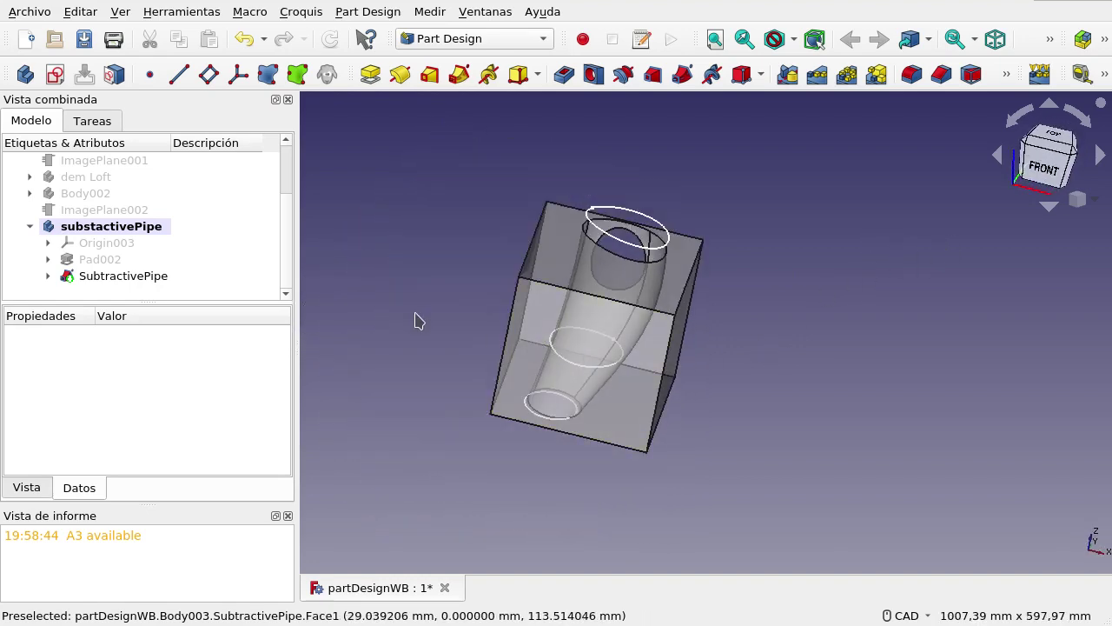
scroll(416, 314, "up", 2)
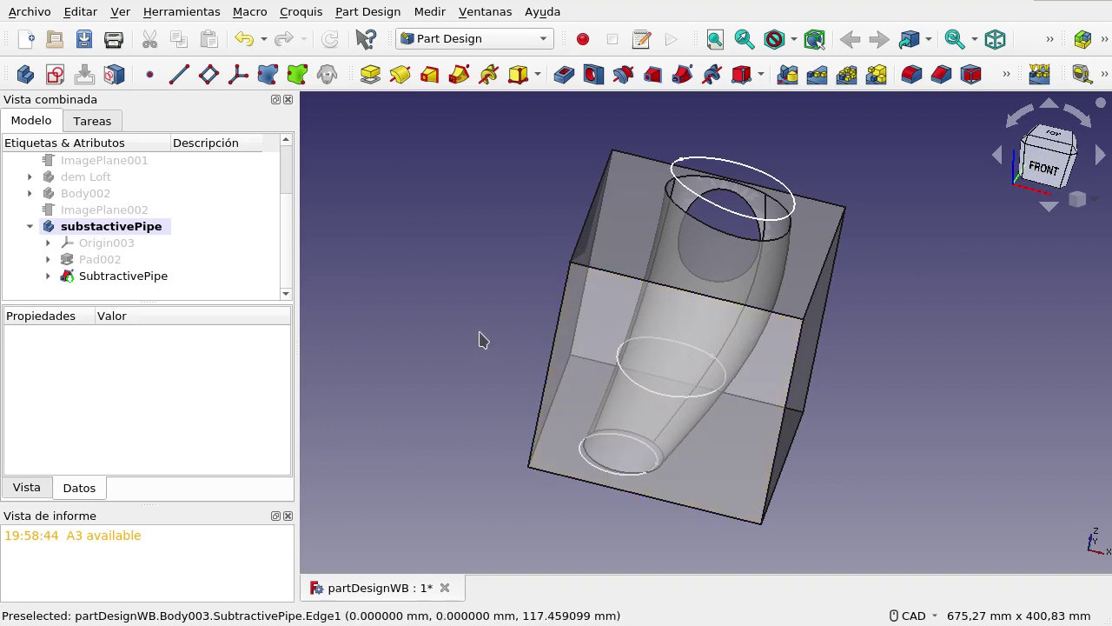
left_click(48, 276)
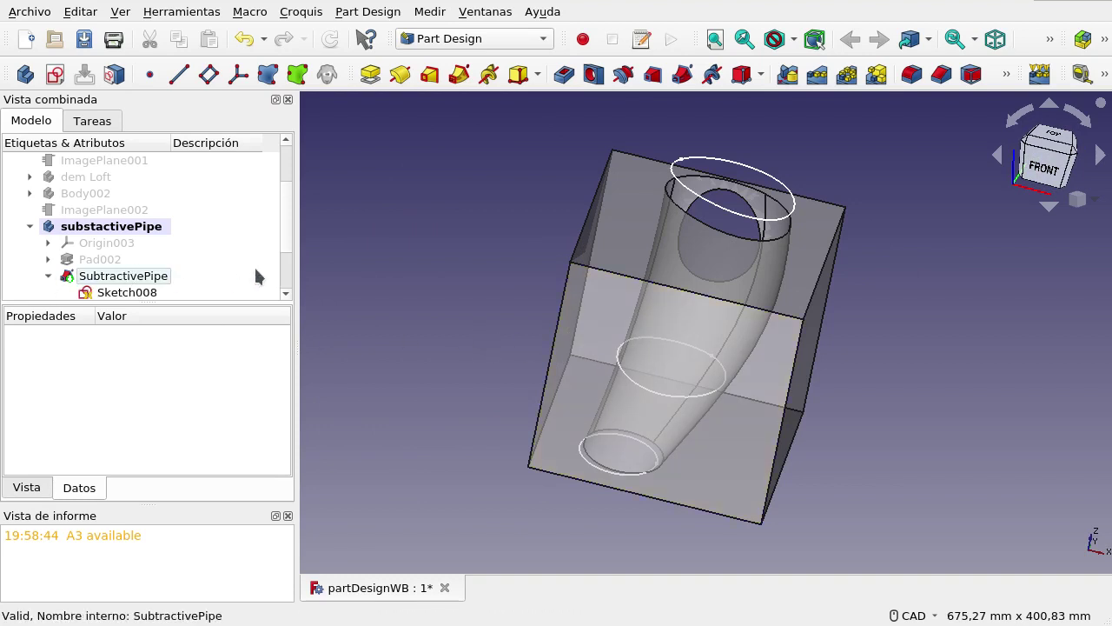
scroll(173, 276, "down", 1)
left_click(153, 261)
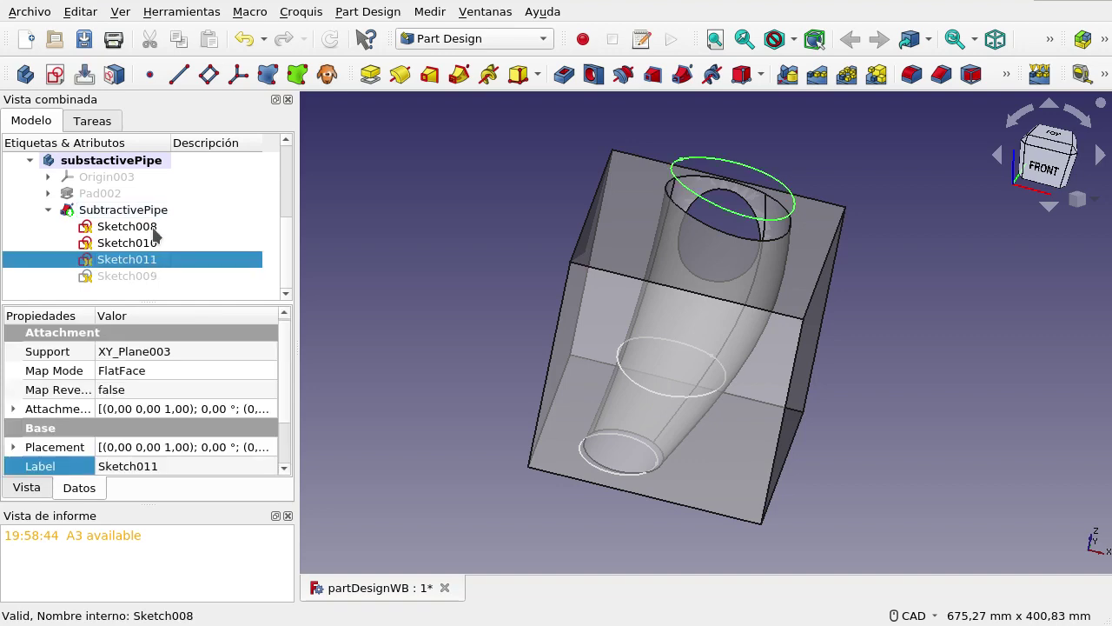
left_click(154, 229, "shift")
left_click(511, 338)
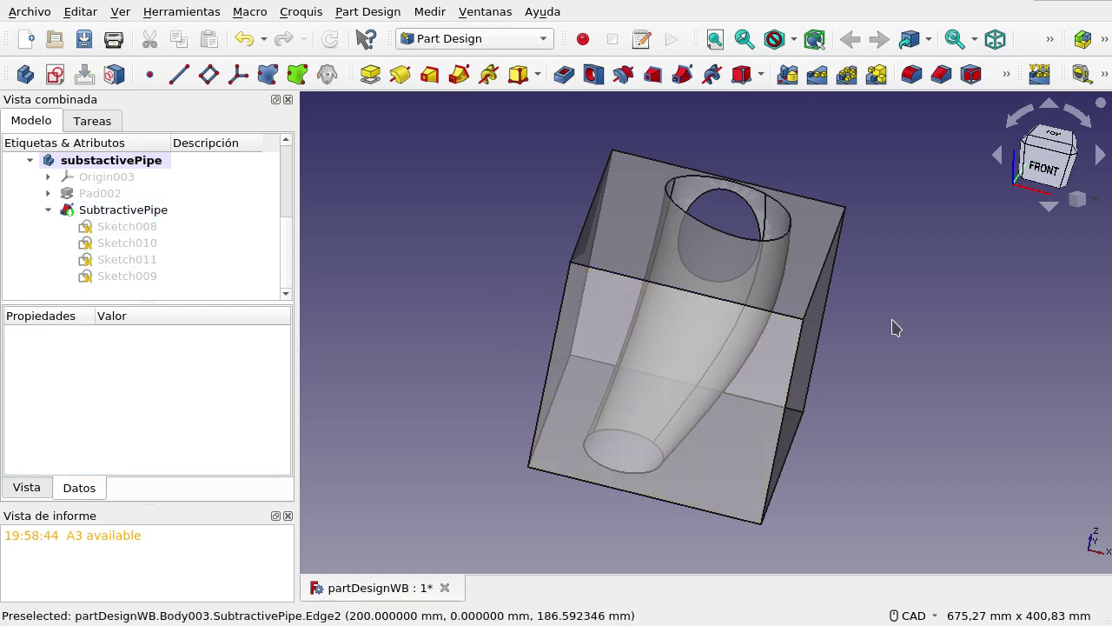
mouse_move(891, 323)
middle_mouse_down()
mouse_move(782, 305)
mouse_move(663, 318)
mouse_move(617, 340)
mouse_move(651, 323)
mouse_move(863, 289)
middle_mouse_up()
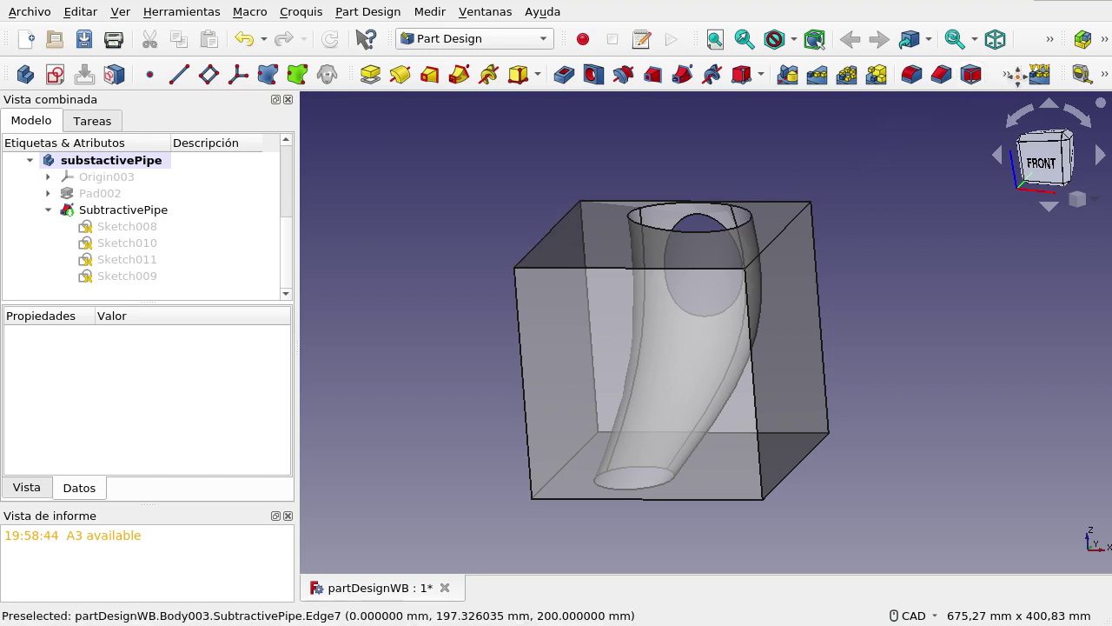
Show the hidden Part Design tools from the toolbar's >> overflow chevron.
left_click(1007, 77)
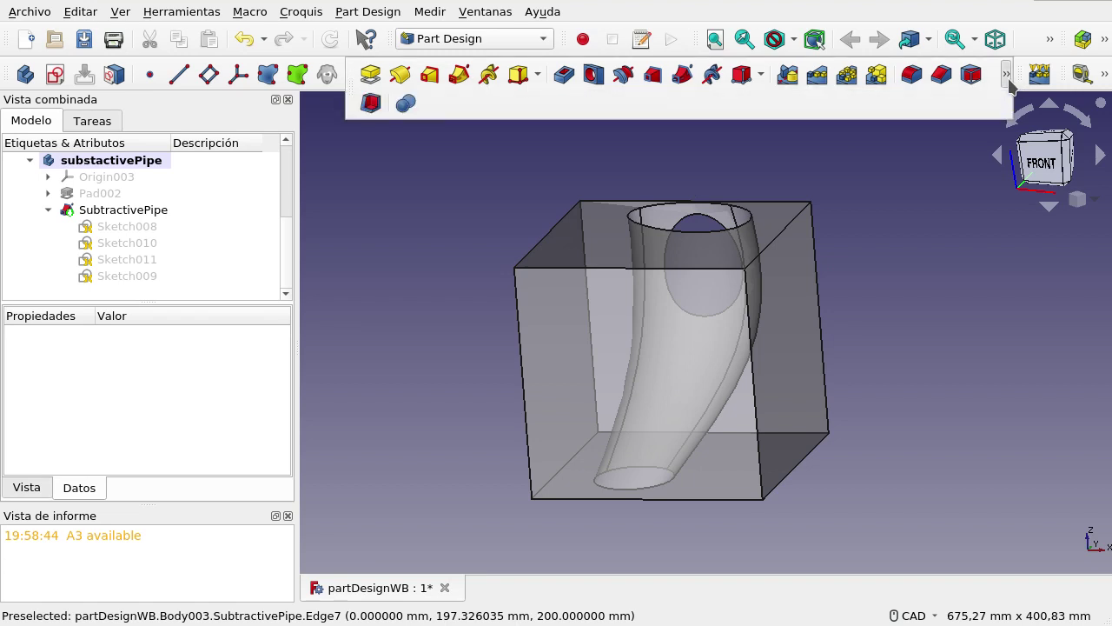
left_click(1008, 78)
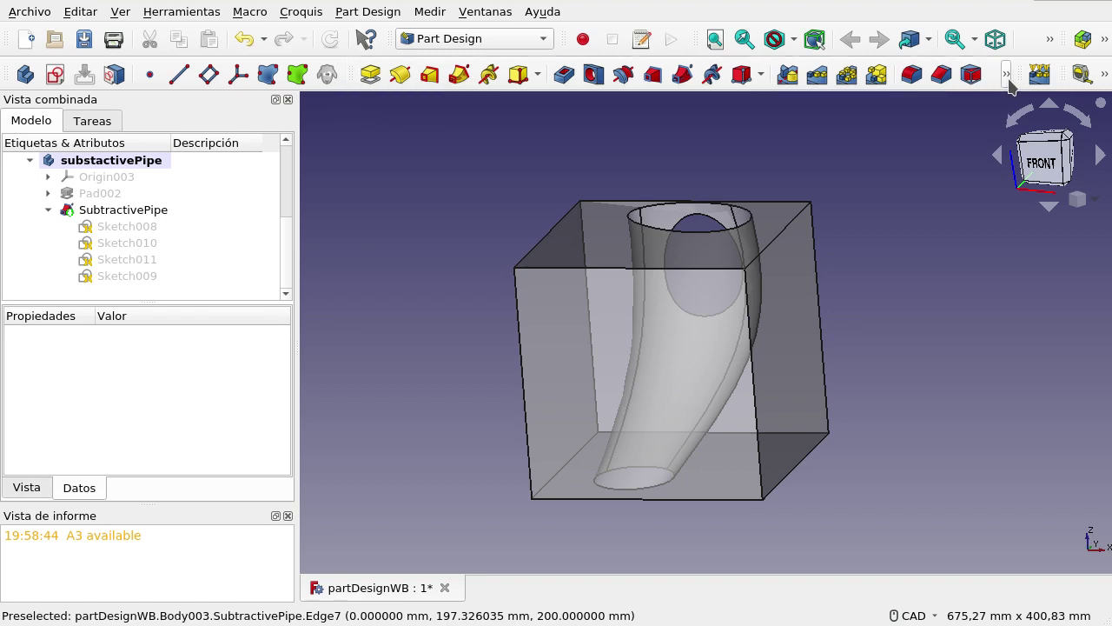
left_click(1007, 77)
left_click(1007, 75)
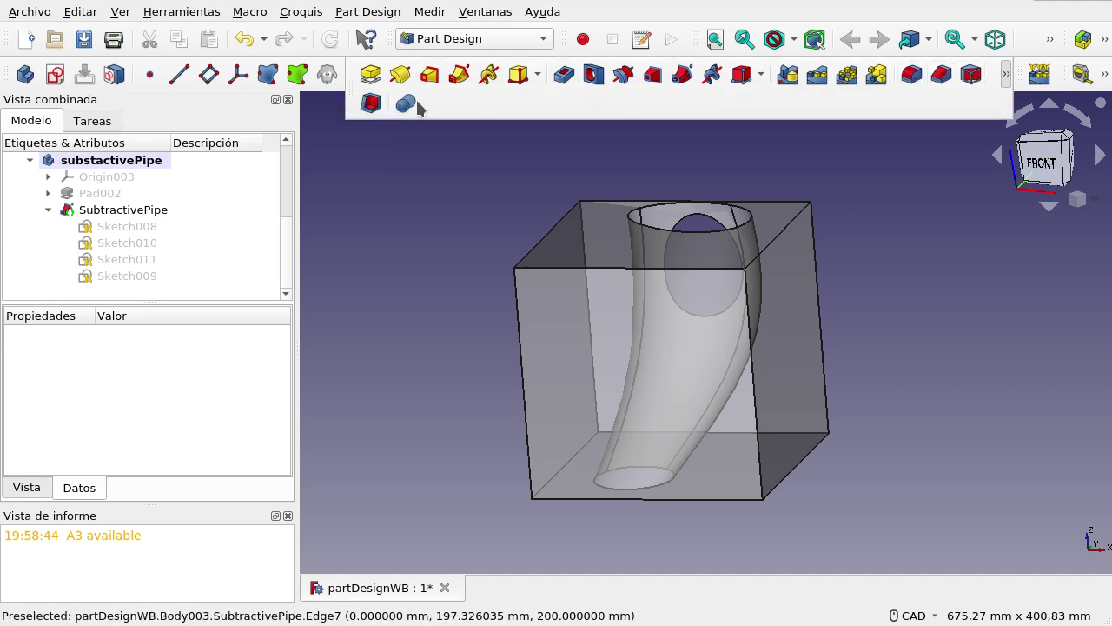